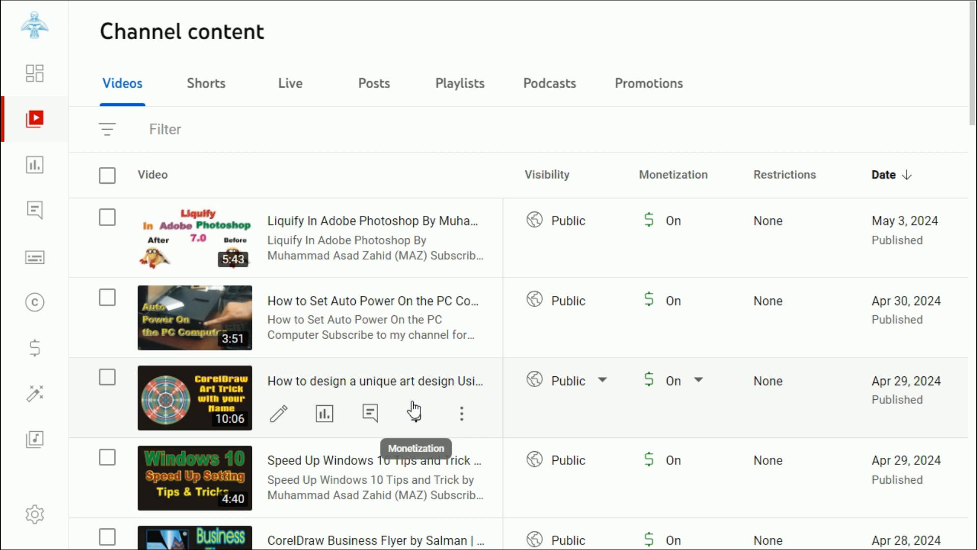
pyautogui.scroll(-1, 364, 399)
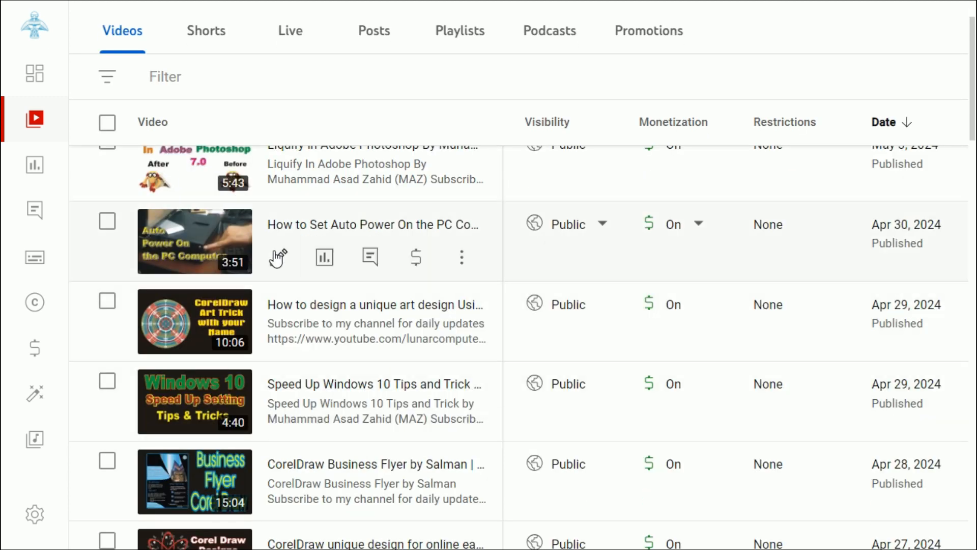
pyautogui.scroll(1, 403, 372)
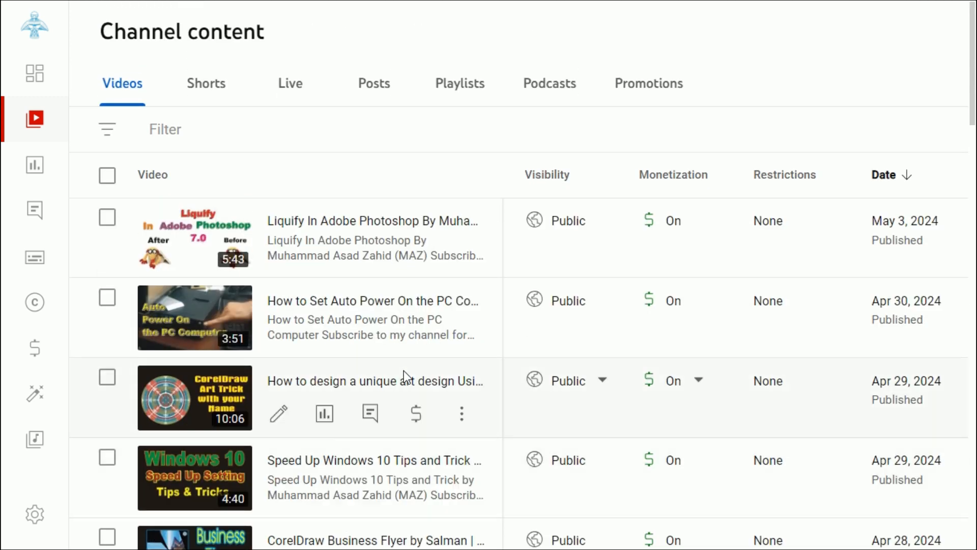
pyautogui.moveTo(101, 35); pyautogui.dragTo(266, 36)
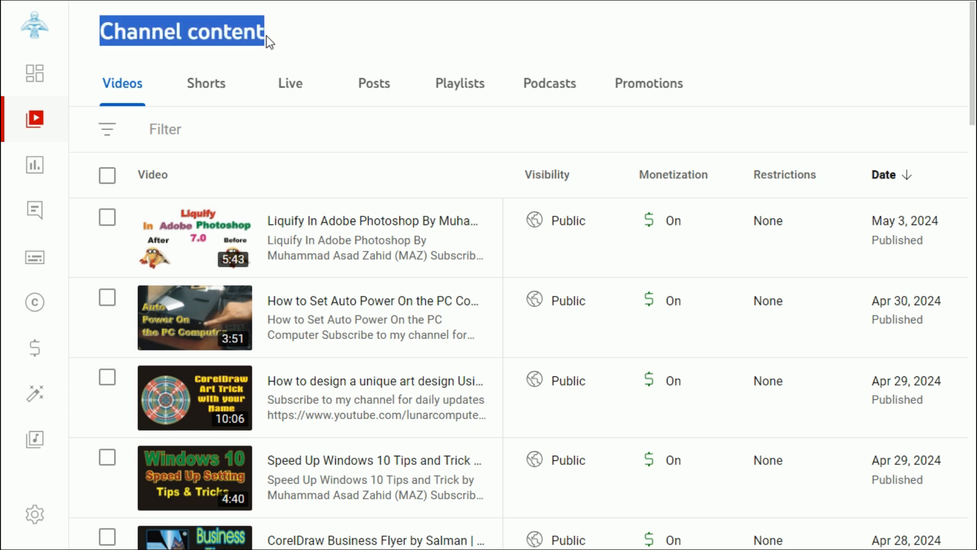
pyautogui.click(292, 34)
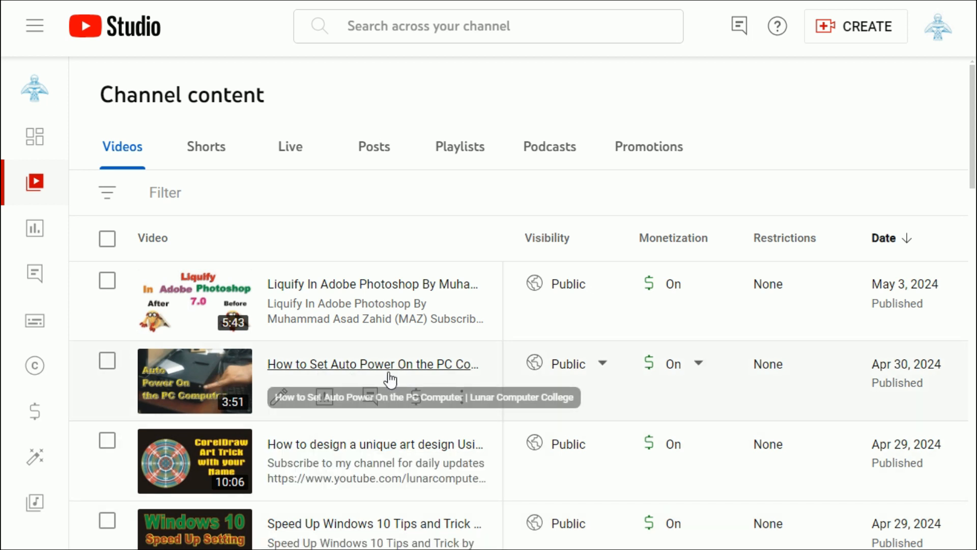
# Open the end screen editor for the 'How to Set Auto Power On the PC Computer' video
pyautogui.click(280, 399)
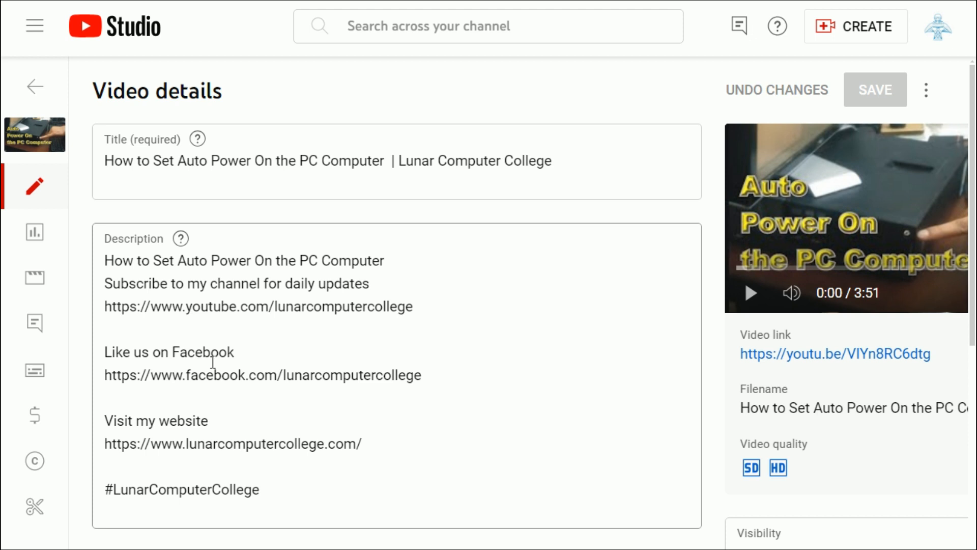
pyautogui.scroll(-1, 310, 364)
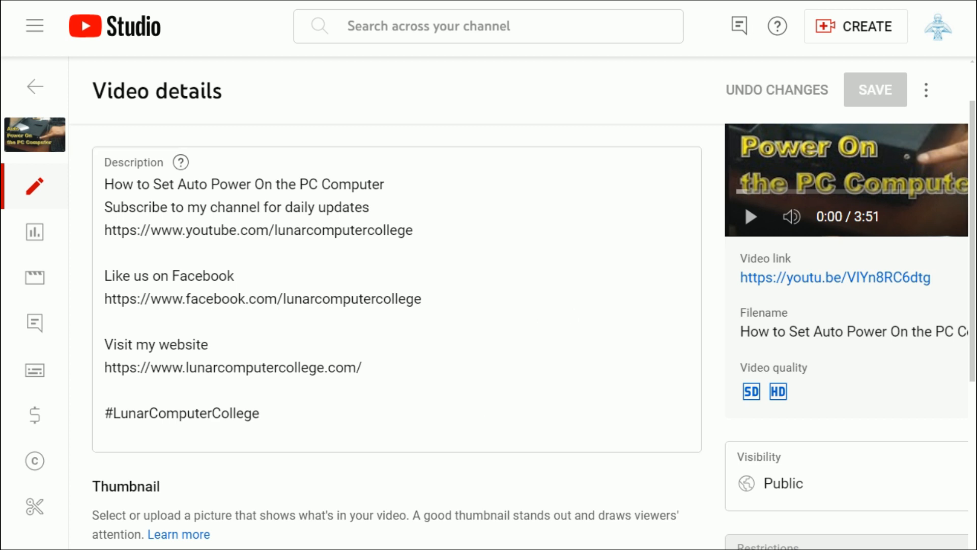
pyautogui.hscroll(2, 519, 302)
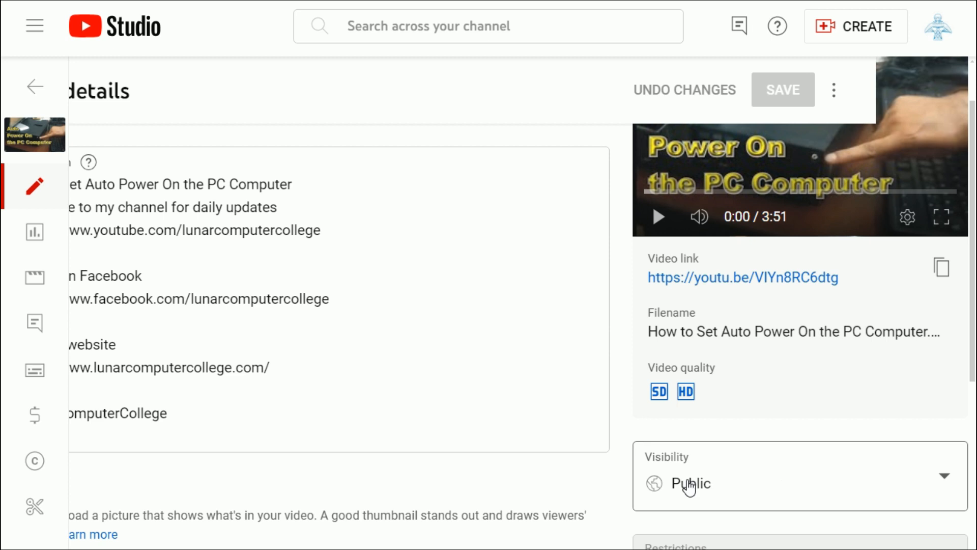
pyautogui.scroll(-3, 814, 523)
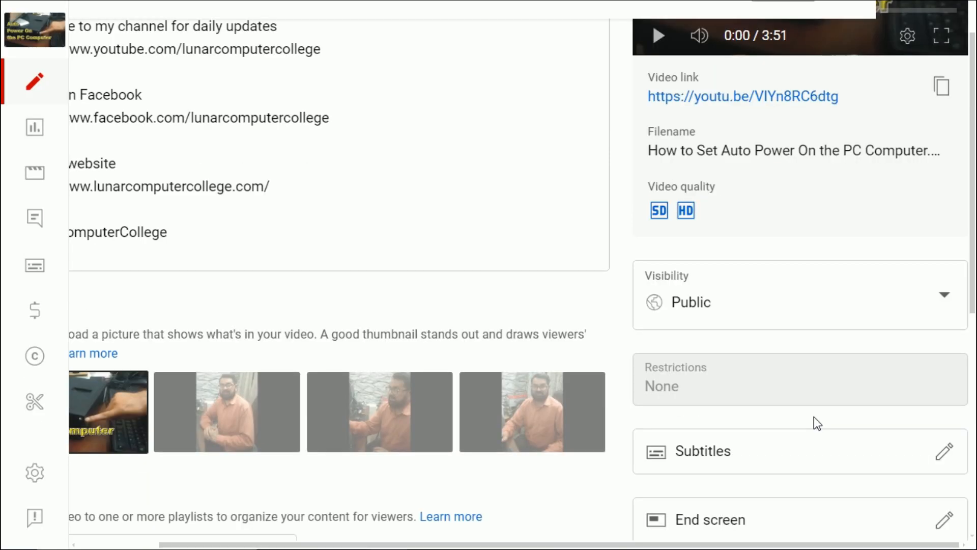
pyautogui.scroll(-2, 814, 417)
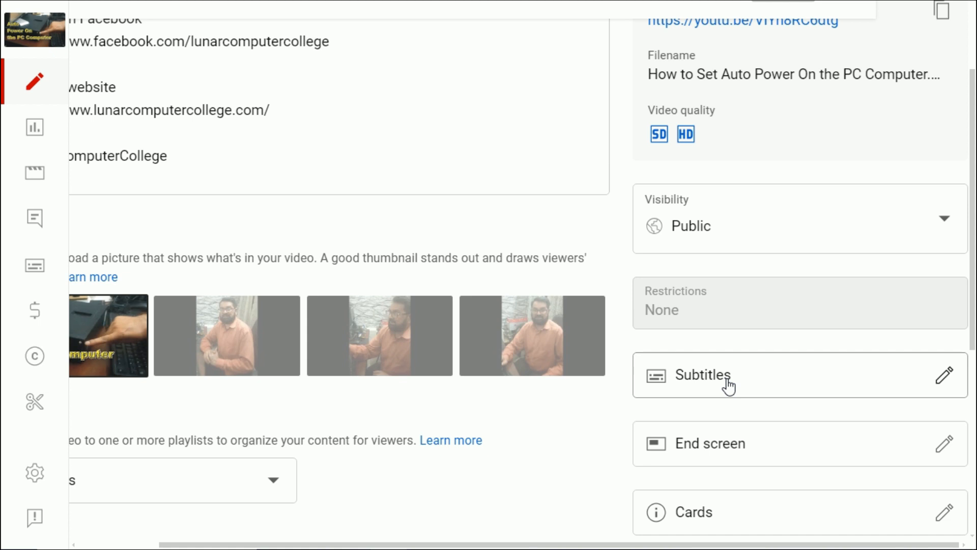
pyautogui.scroll(-2, 729, 387)
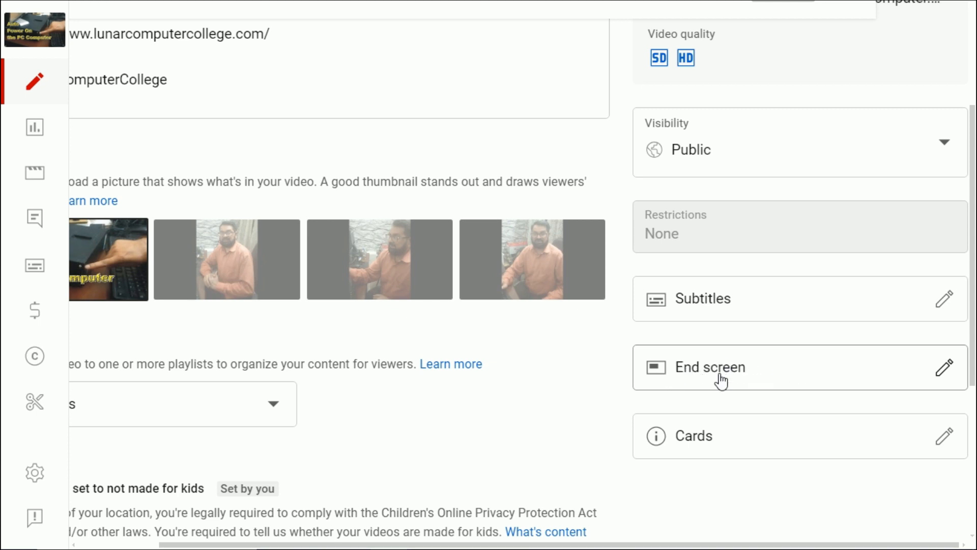
pyautogui.click(946, 370)
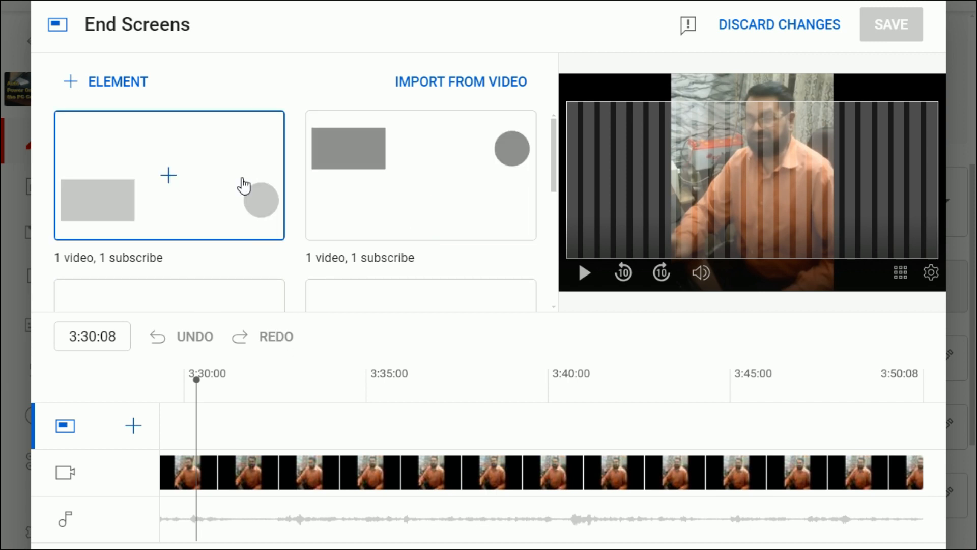
# Browse the end screen templates and preview the closing seconds of the video on the timeline
pyautogui.scroll(-3, 235, 186)
pyautogui.scroll(-3, 236, 227)
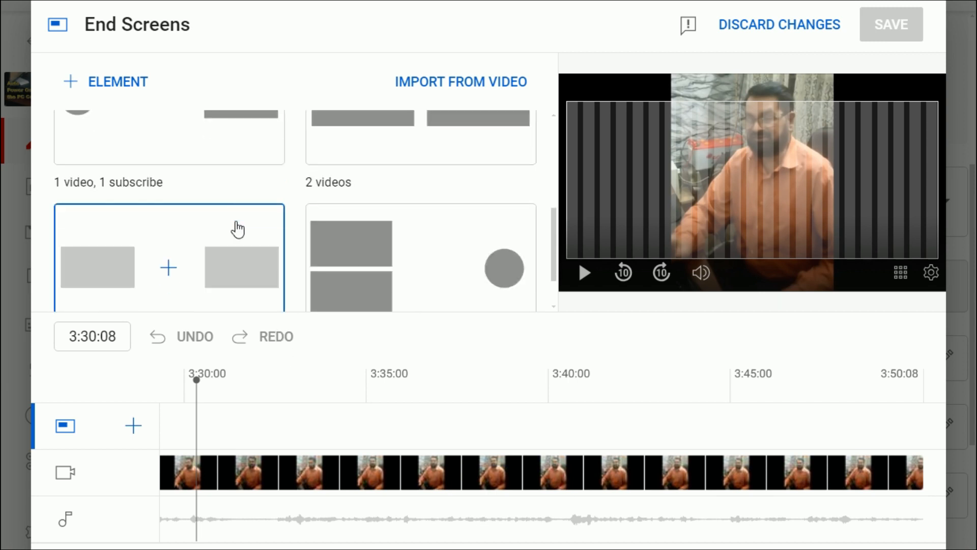
pyautogui.scroll(-3, 236, 225)
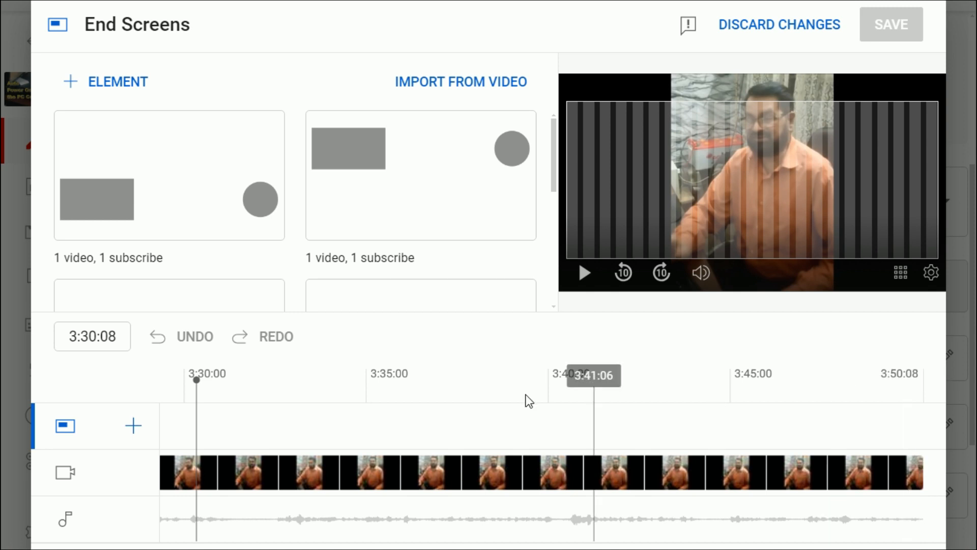
pyautogui.moveTo(198, 379); pyautogui.dragTo(806, 411)
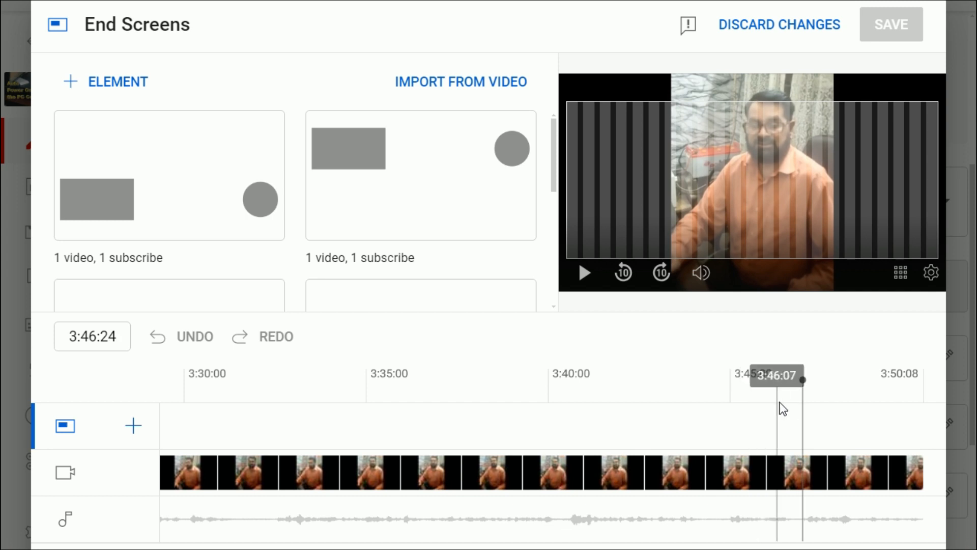
pyautogui.moveTo(804, 377); pyautogui.dragTo(829, 376)
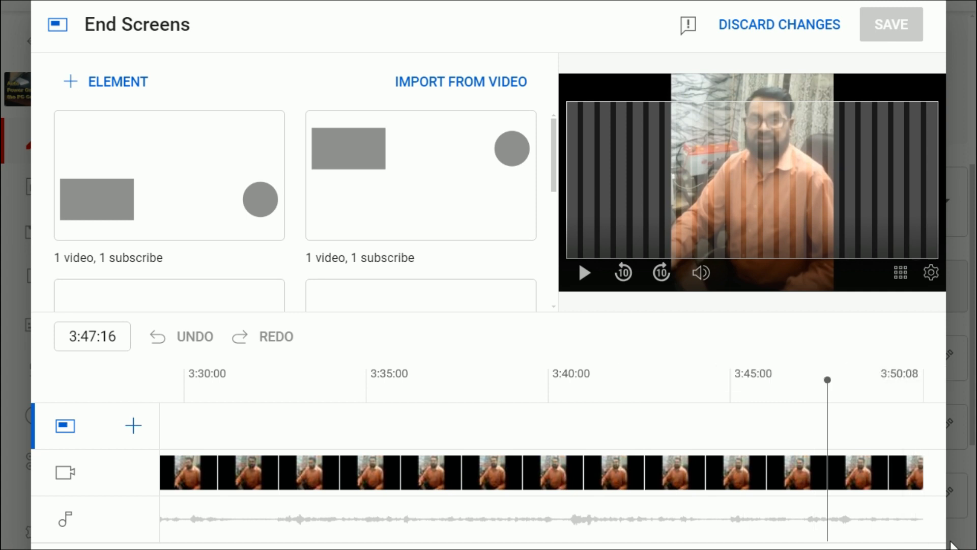
pyautogui.moveTo(828, 380); pyautogui.dragTo(864, 380)
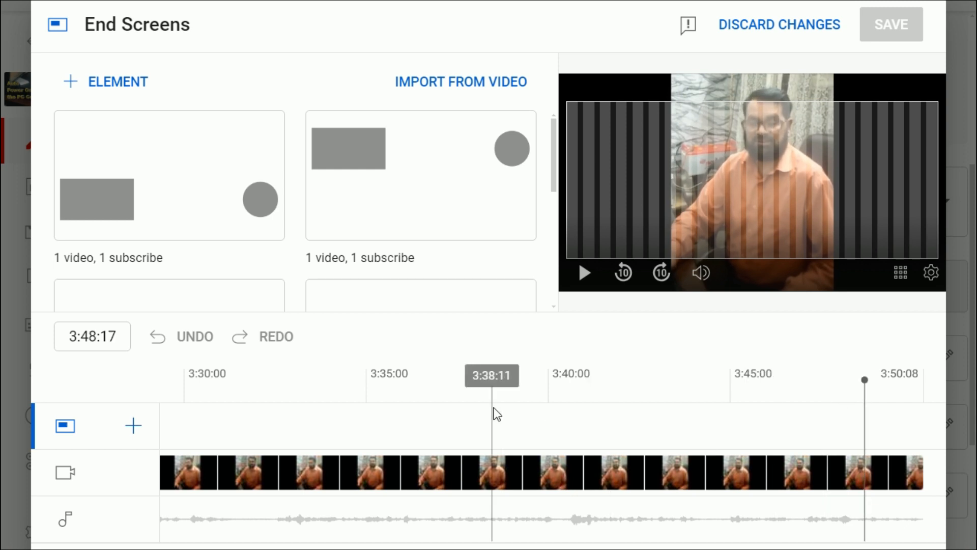
pyautogui.click(584, 286)
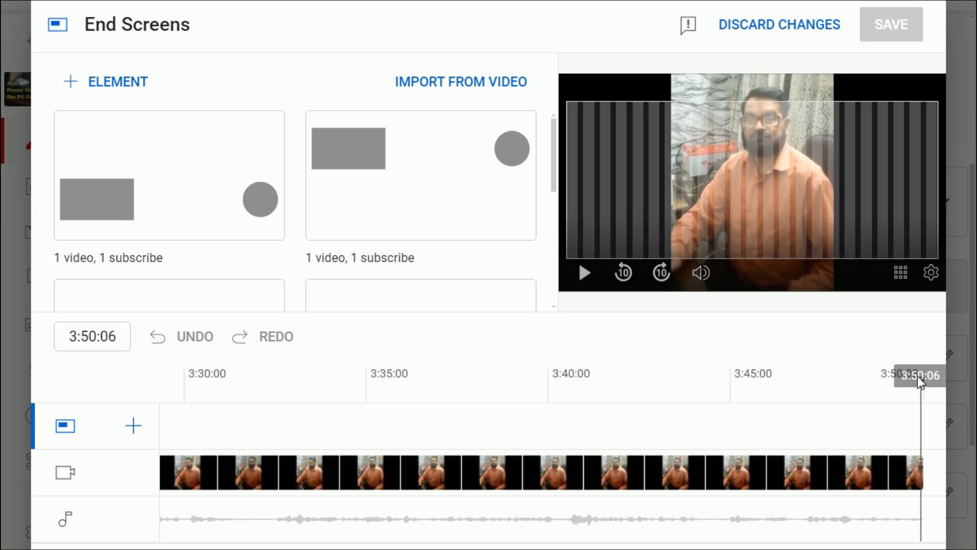
pyautogui.moveTo(916, 380); pyautogui.dragTo(767, 386)
pyautogui.press('space')
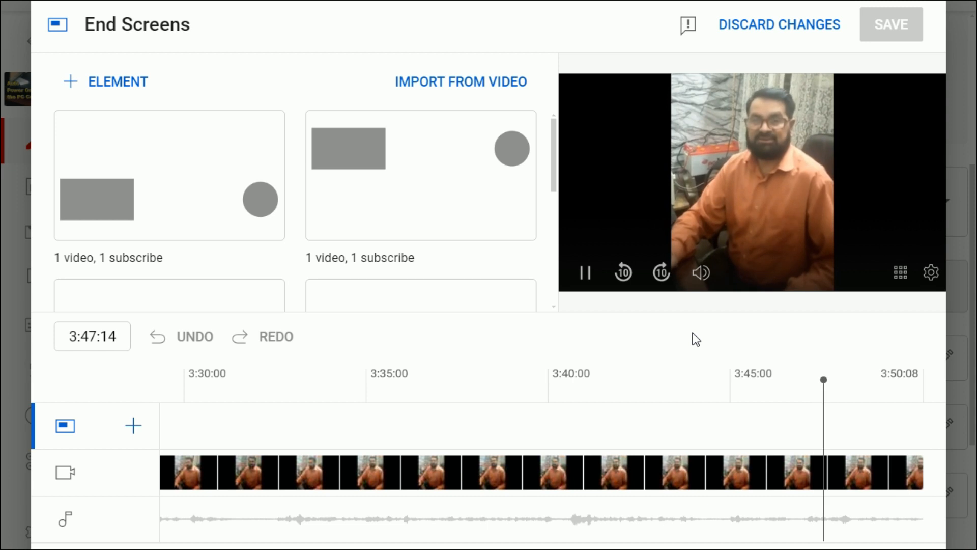
pyautogui.press('space')
pyautogui.moveTo(825, 379); pyautogui.dragTo(685, 381)
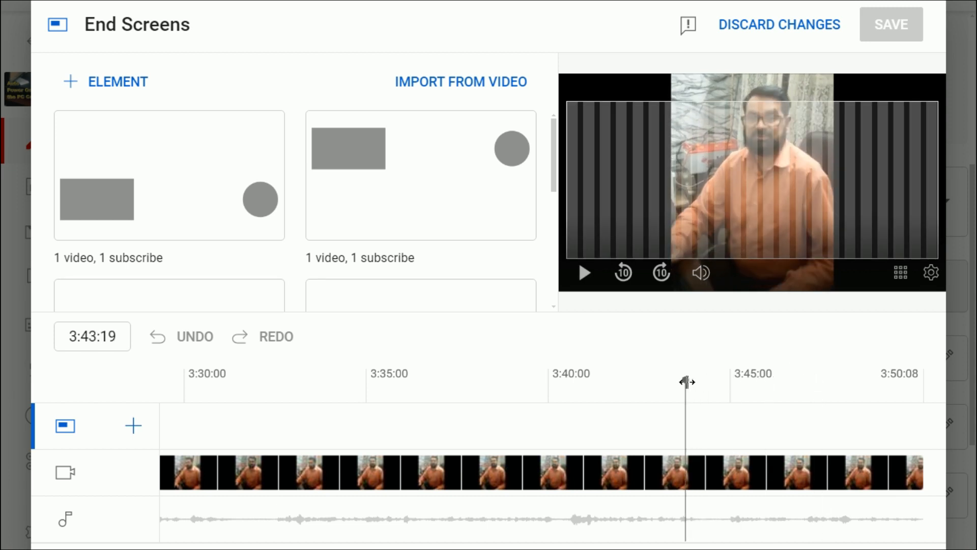
pyautogui.press('space')
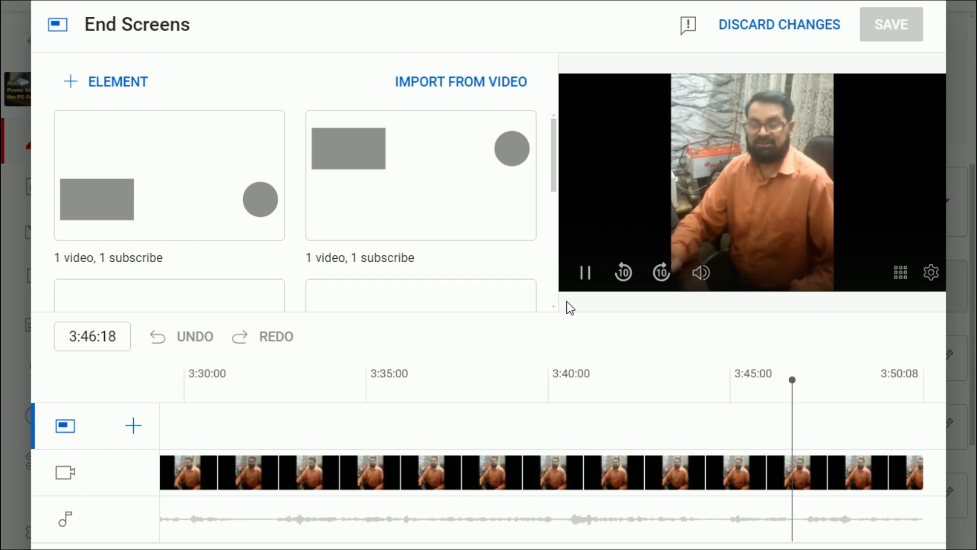
pyautogui.press('space')
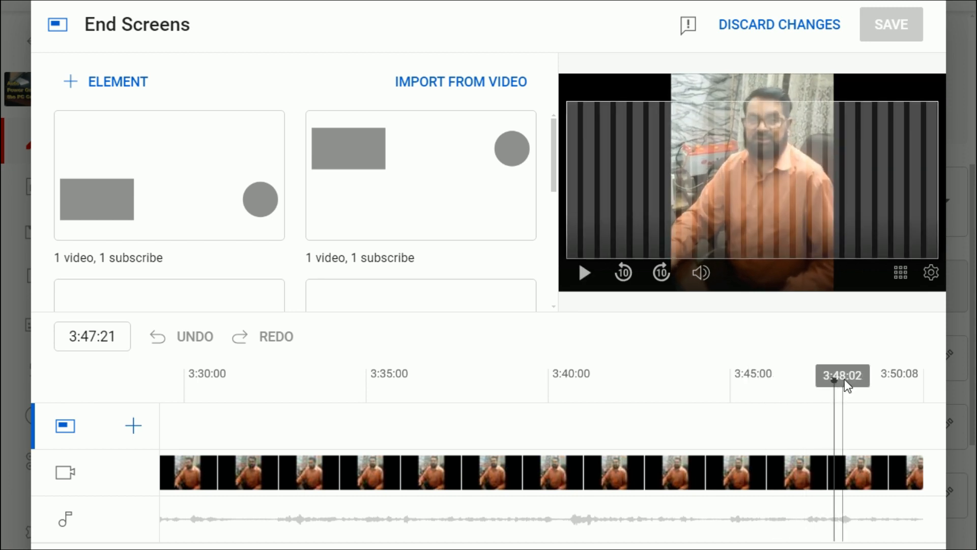
pyautogui.moveTo(832, 379); pyautogui.dragTo(706, 377)
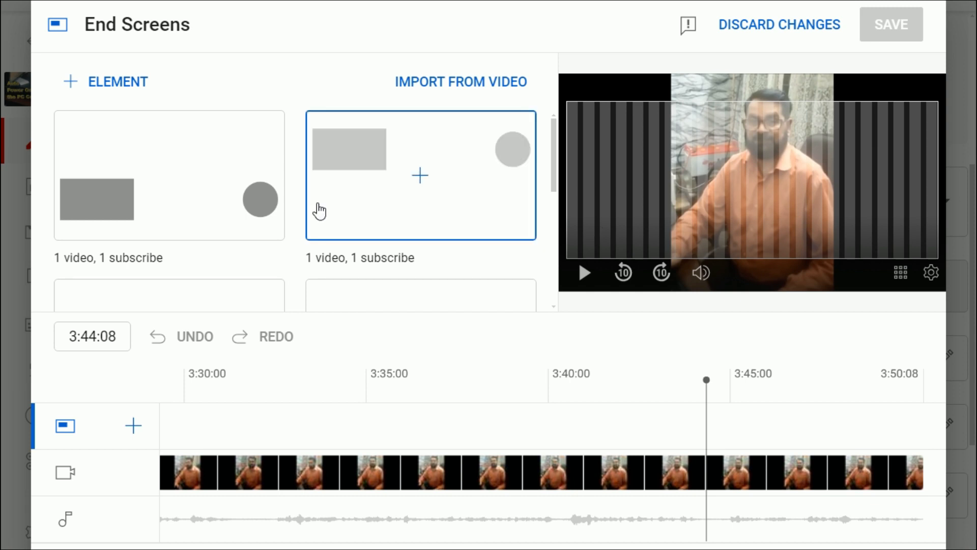
# Apply the '1 video, 1 subscribe' template with the subscribe circle on the left and video on the right
pyautogui.scroll(-3, 218, 196)
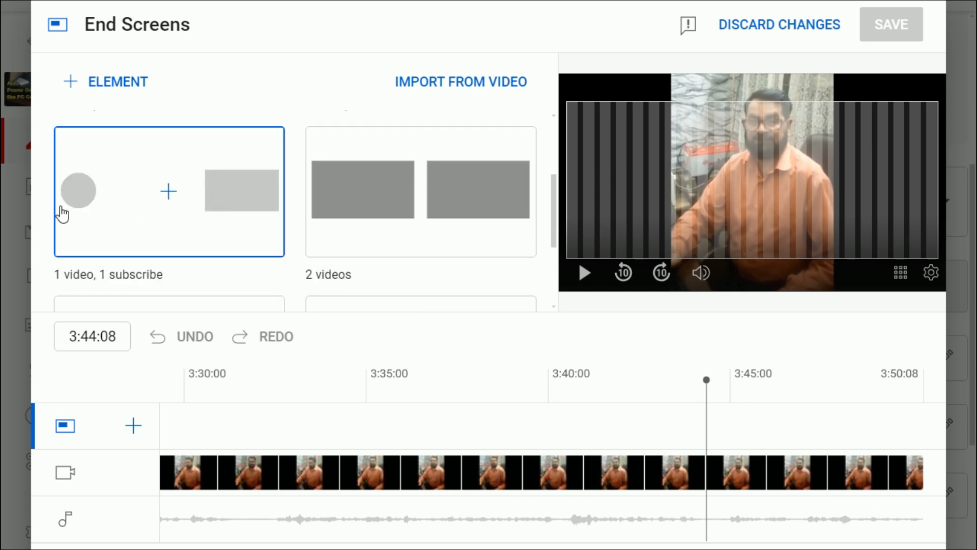
pyautogui.click(171, 198)
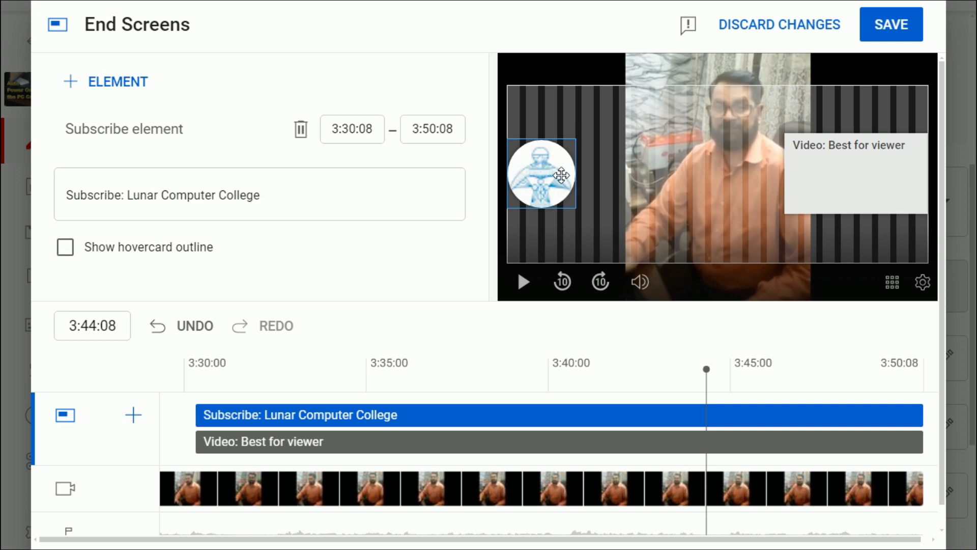
# Set the video element to the specific video 'What is System Unit in Computer?', found by searching 'what is computer', and save
pyautogui.click(862, 188)
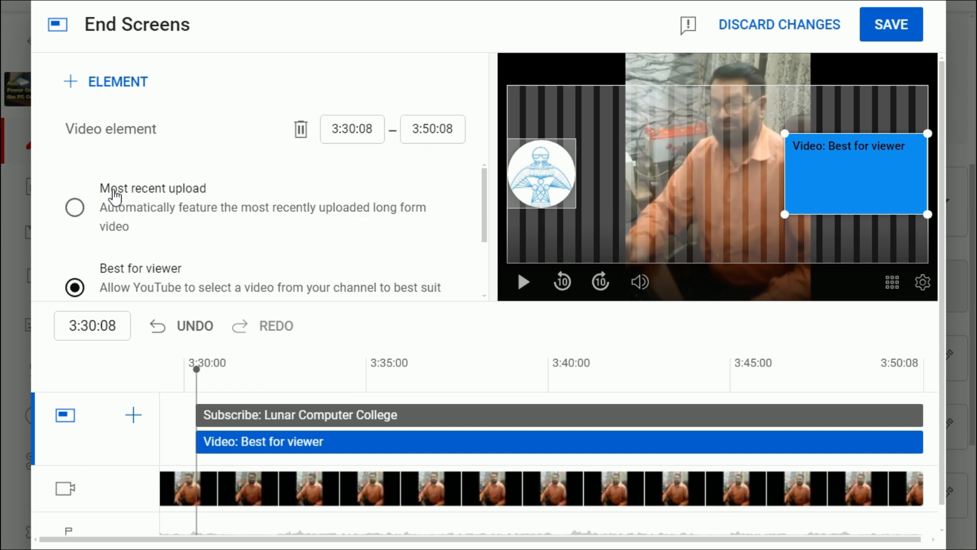
pyautogui.moveTo(484, 215); pyautogui.dragTo(469, 270)
pyautogui.click(78, 266)
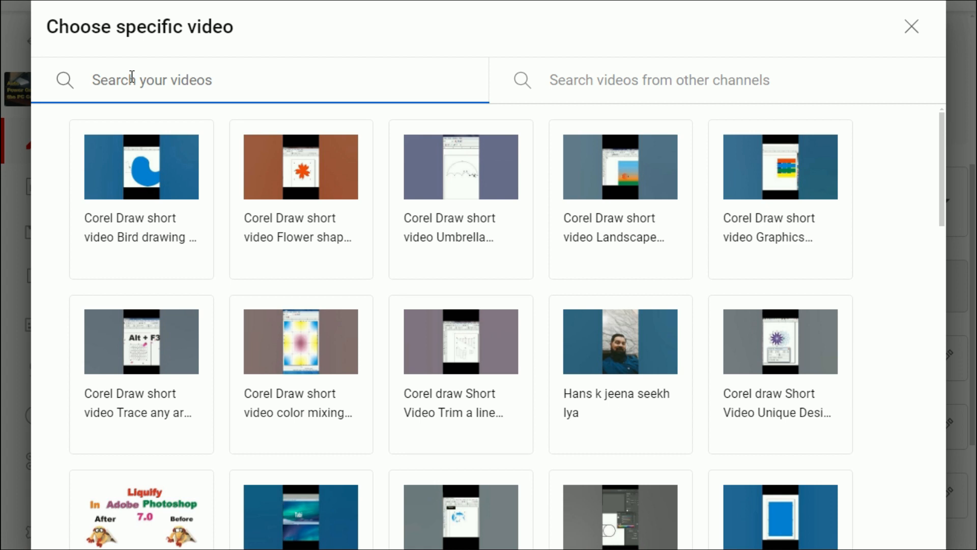
pyautogui.write('what is ')
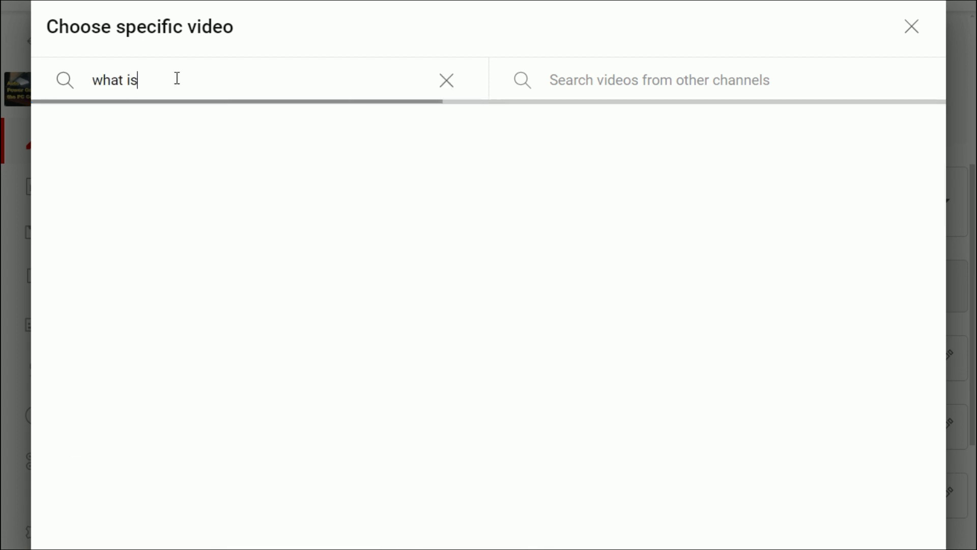
pyautogui.write('computer')
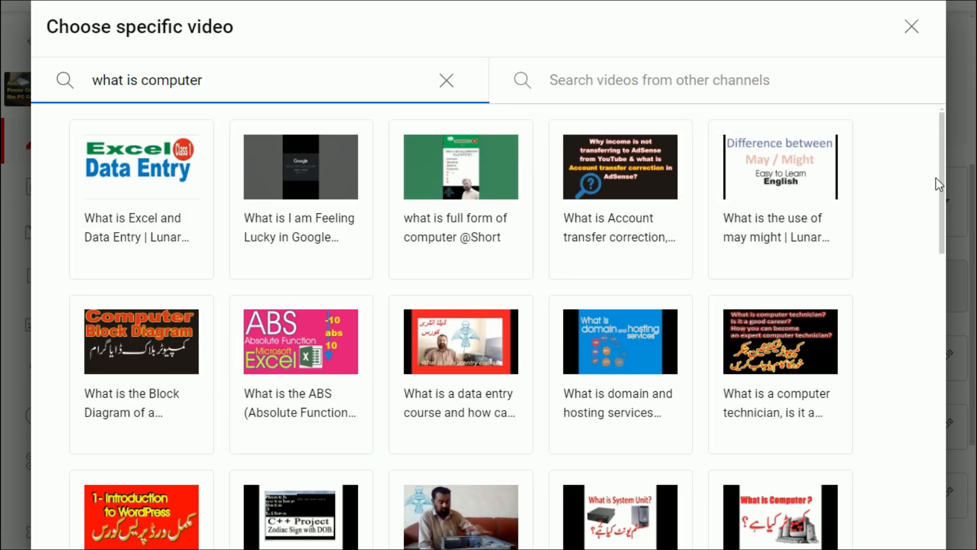
pyautogui.scroll(-2, 944, 208)
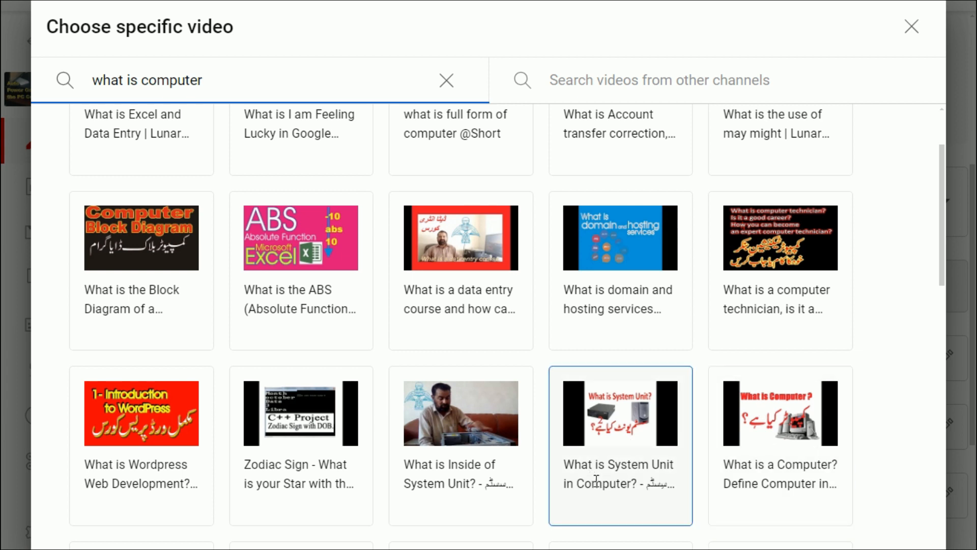
pyautogui.click(619, 465)
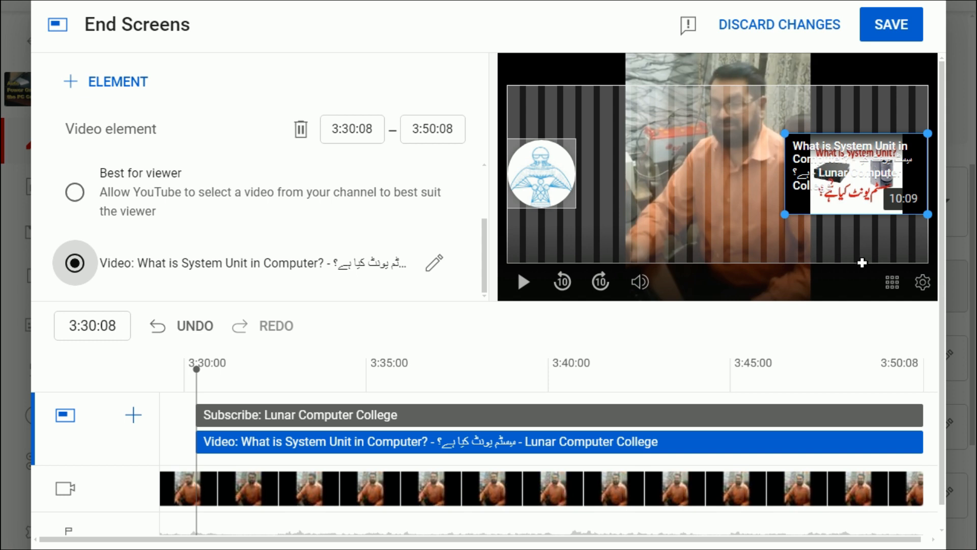
pyautogui.click(887, 26)
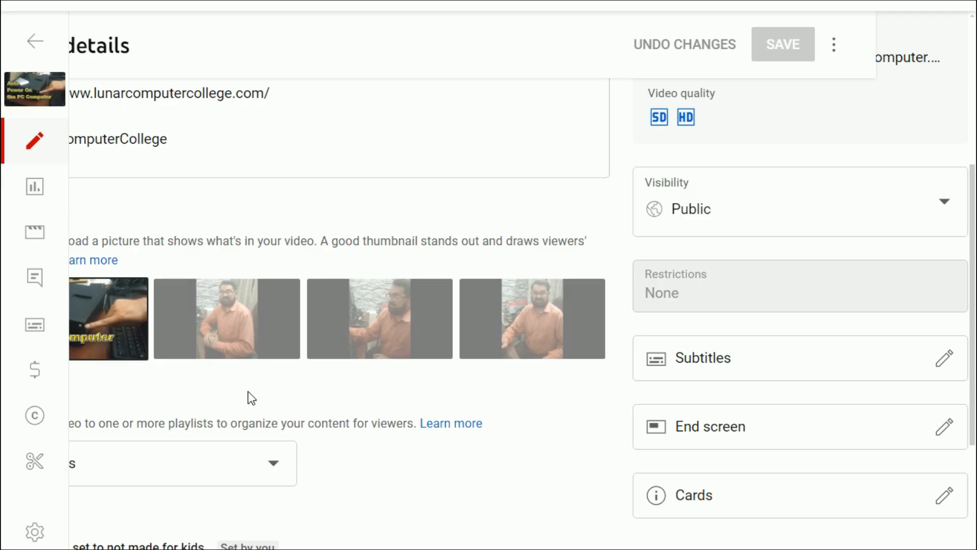
# Open the video on the watch page and seek toward its end to check the end screen
pyautogui.click(34, 92)
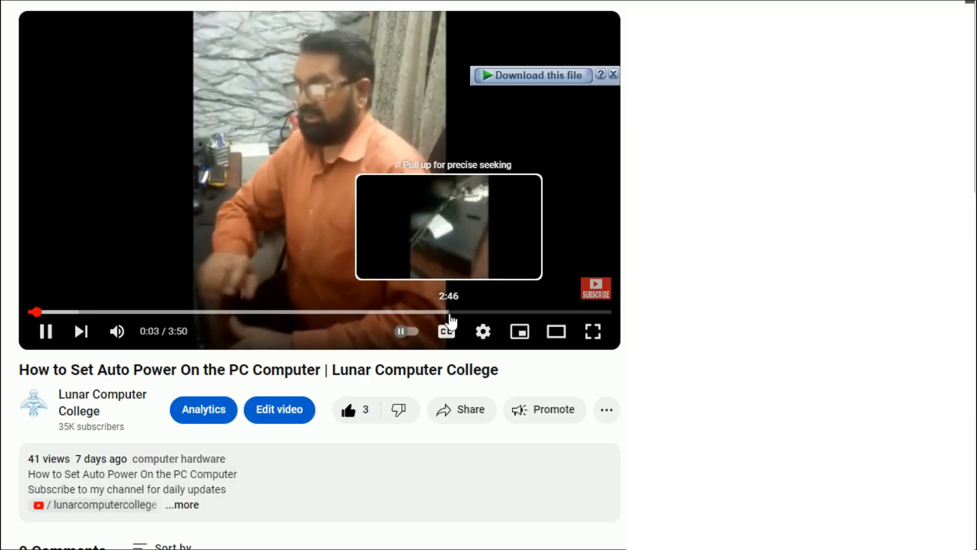
pyautogui.click(449, 312)
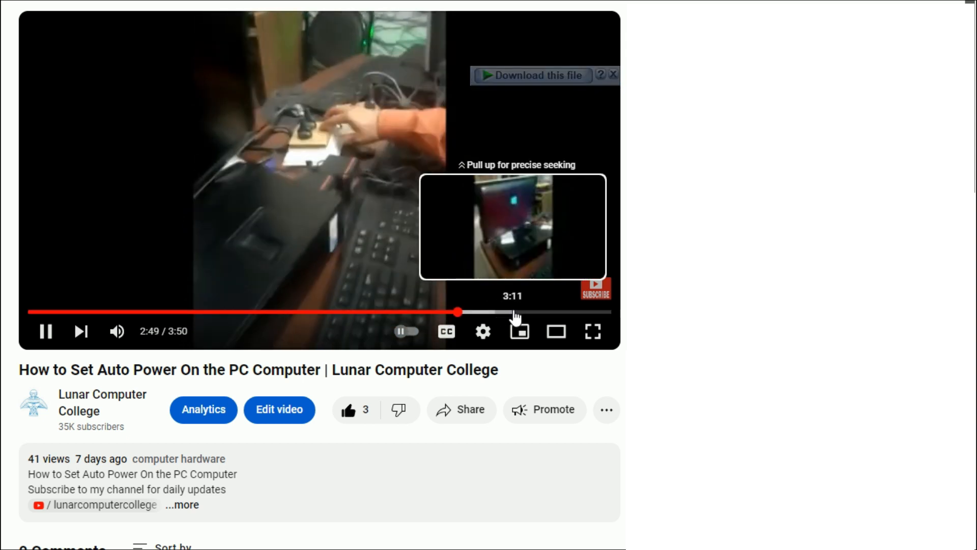
pyautogui.click(513, 312)
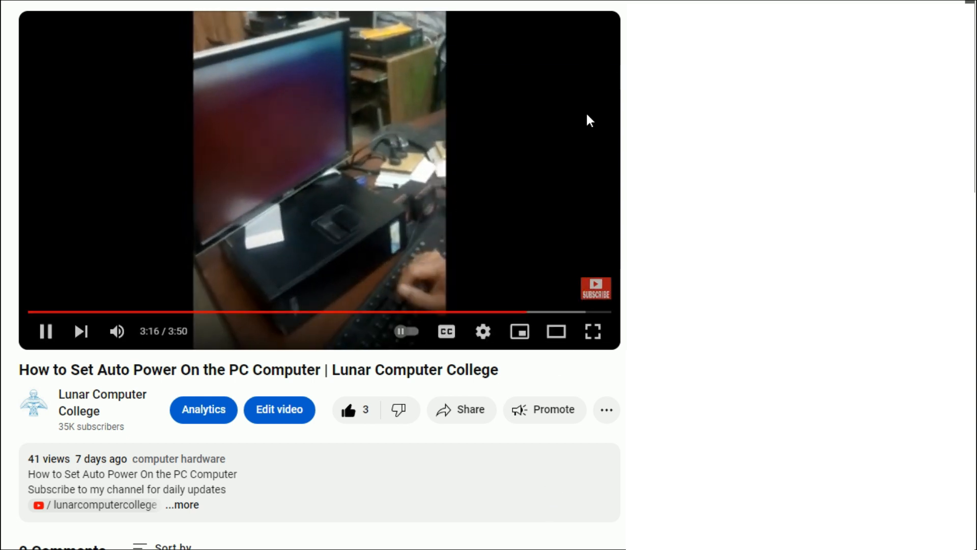
pyautogui.click(560, 312)
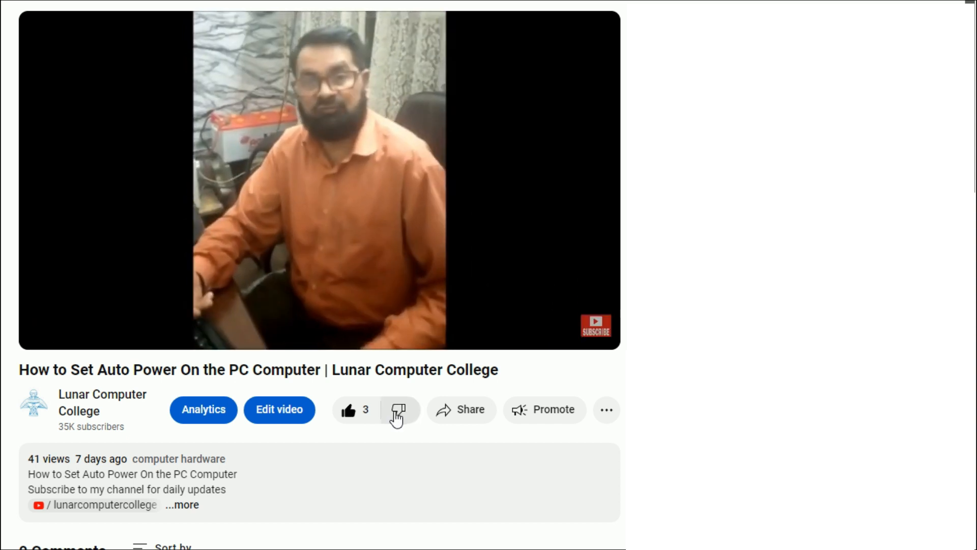